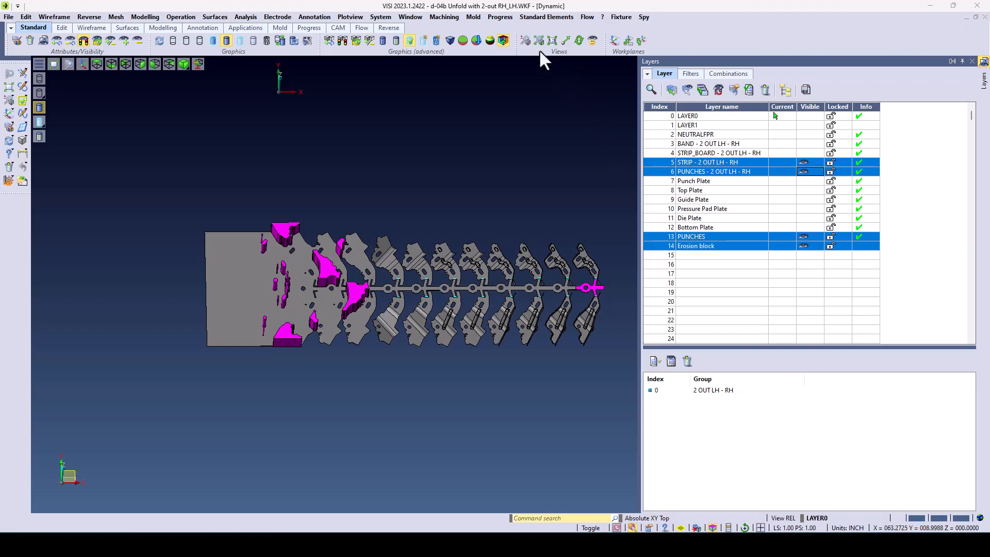
Start an Erosion block operation and select all the magenta punches along the strip as the parts to nest
left_click(499, 17)
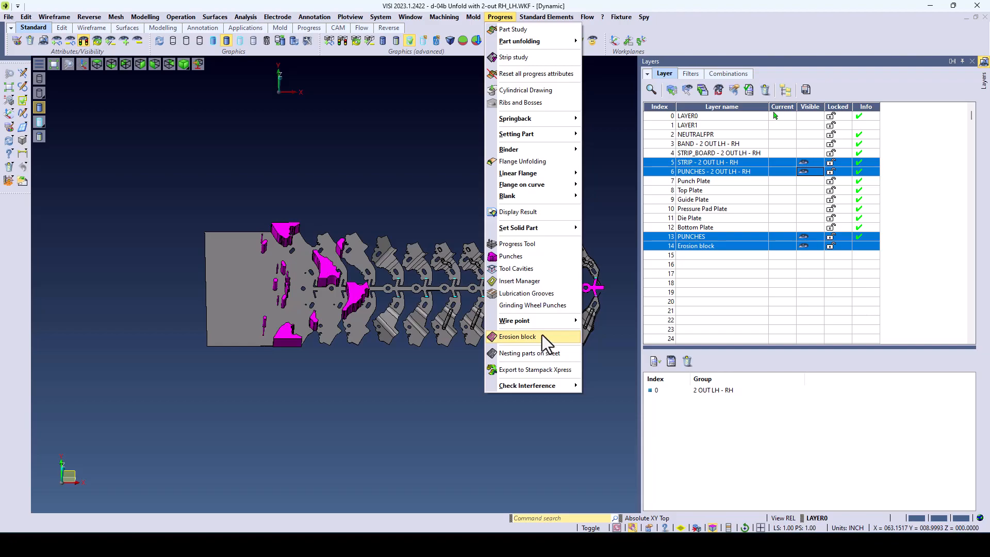
left_click(285, 157)
scroll(286, 187, "up", 5)
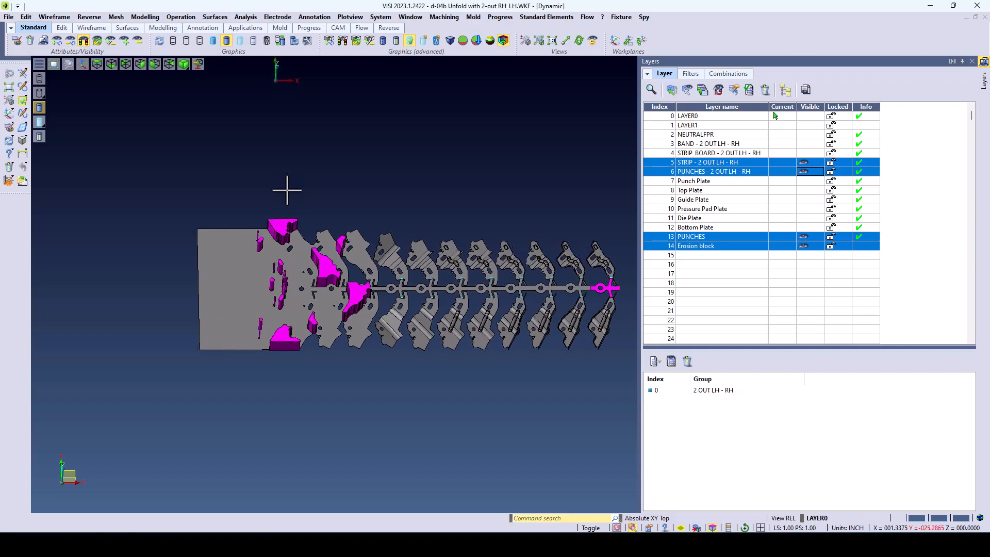
middle_click_drag(287, 191, 287, 190)
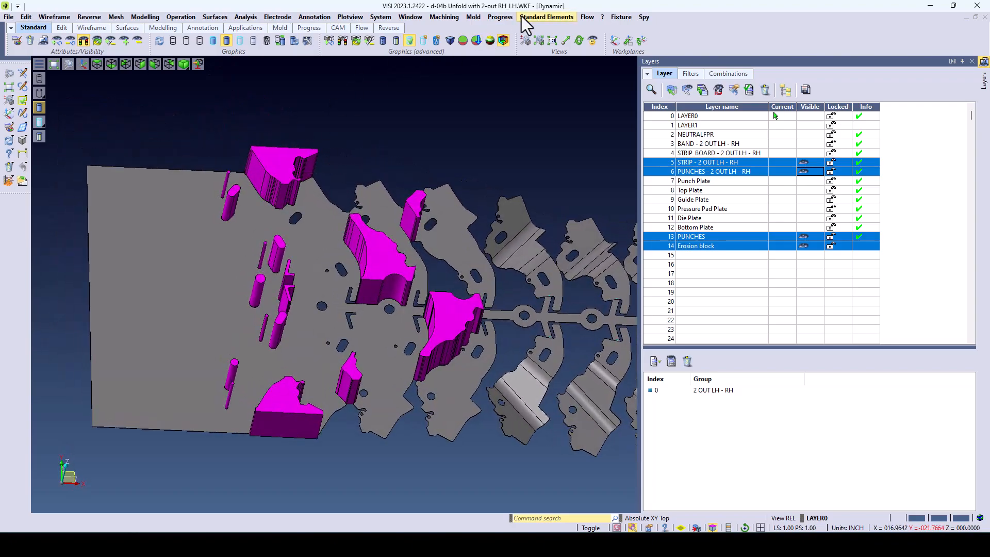
left_click(500, 17)
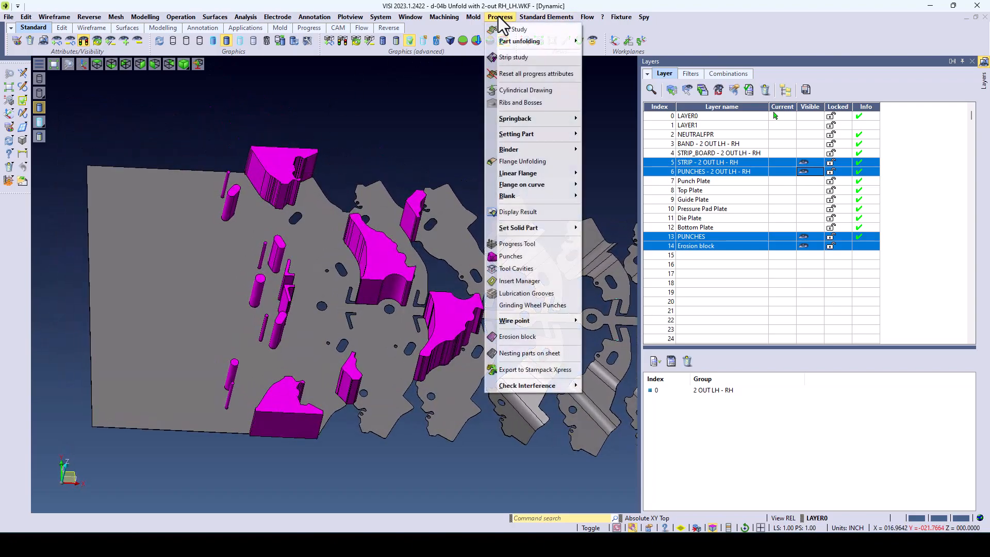
left_click(540, 339)
middle_click_drag(400, 231, 401, 231)
left_click_drag(213, 161, 450, 431)
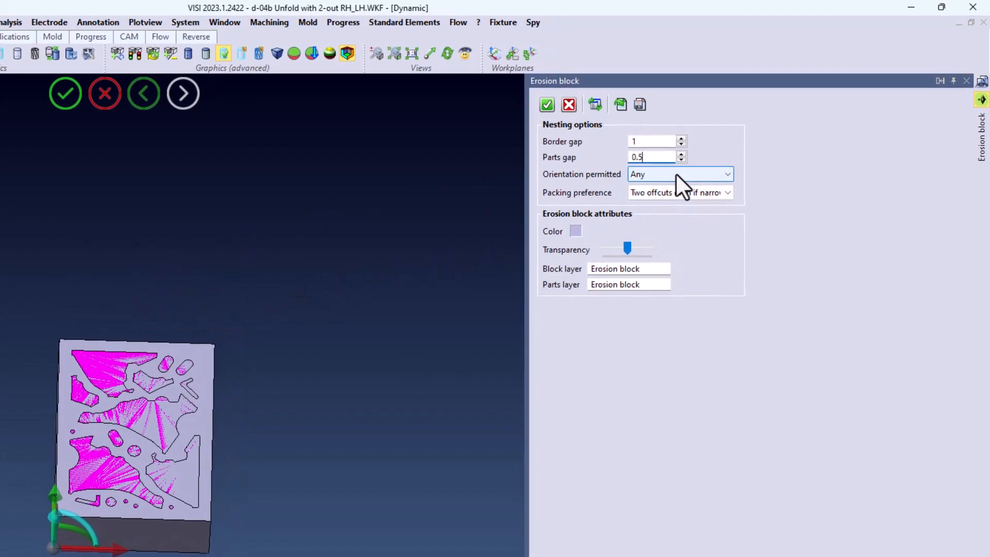
Permit any part orientation and choose two offcuts even if narrow as the packing preference
left_click(660, 168)
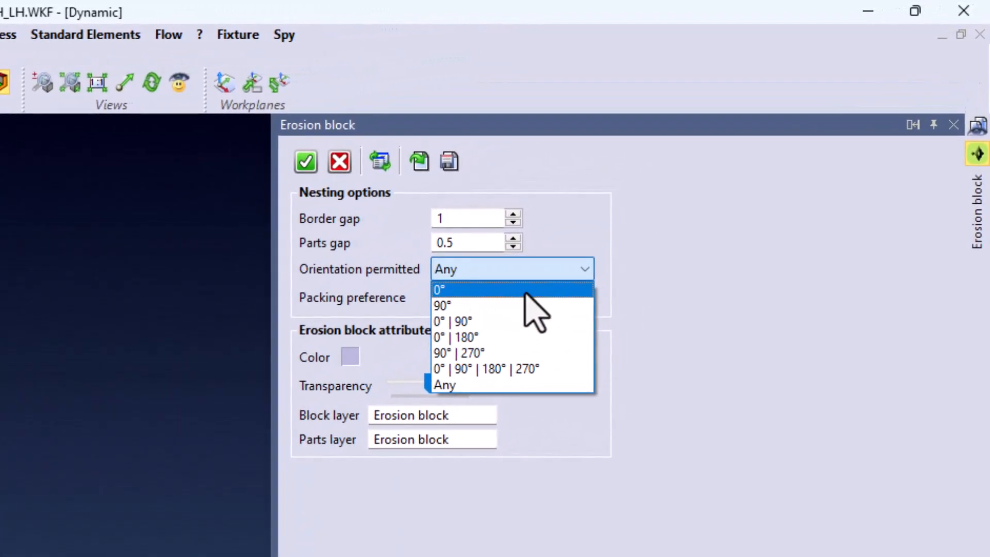
left_click(505, 269)
left_click(585, 298)
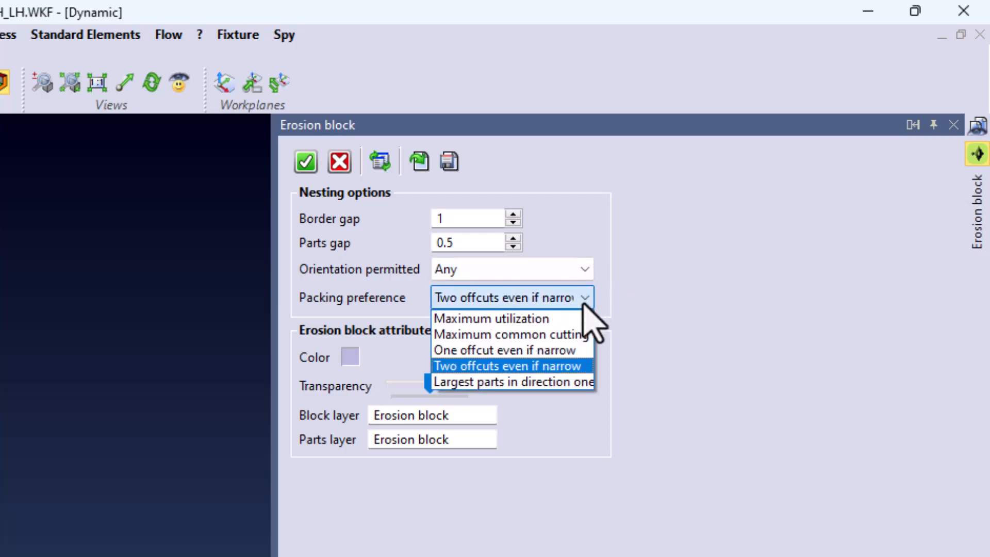
left_click(513, 367)
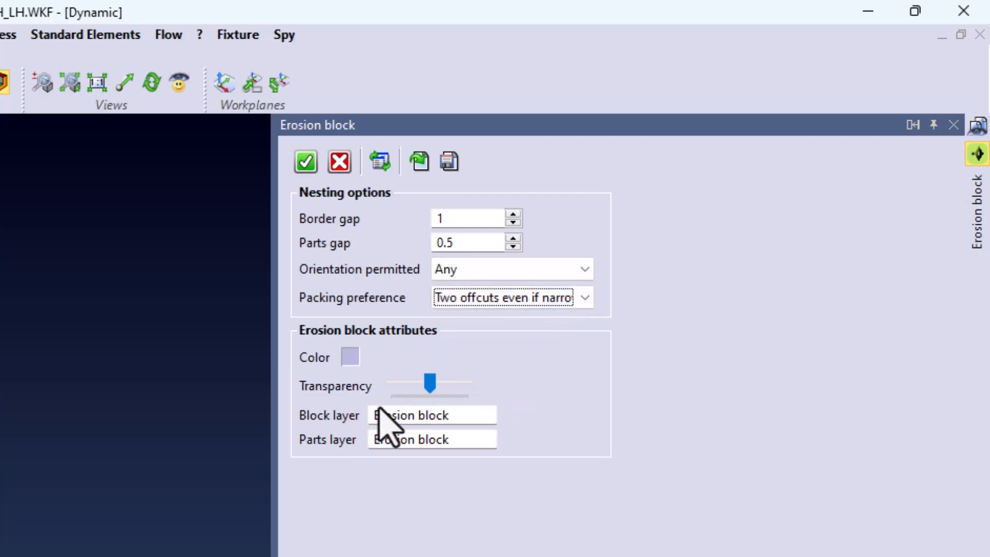
Set the parts layer to "Punches for Wire" and generate the erosion block
left_click_drag(415, 439, 312, 449)
key("BackSpace")
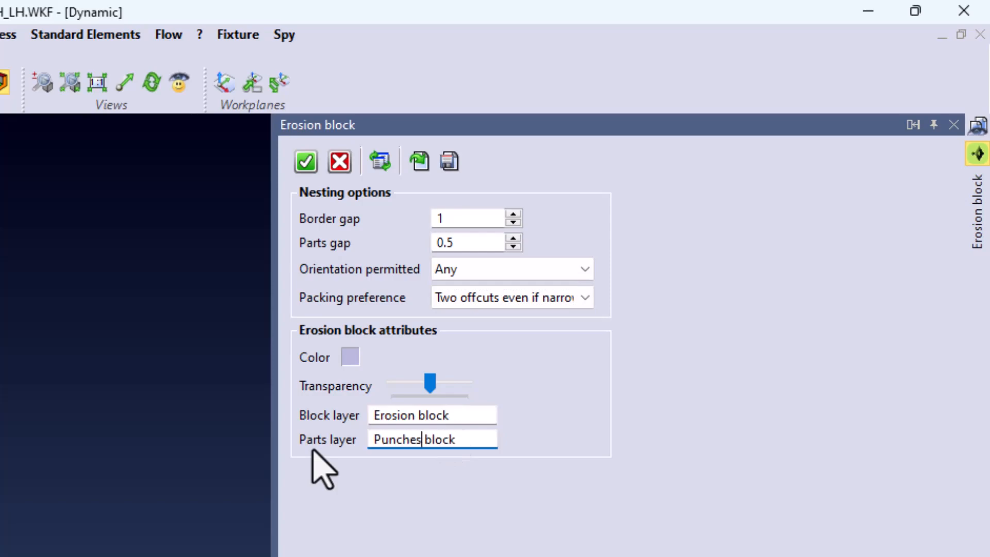
double_click(456, 439)
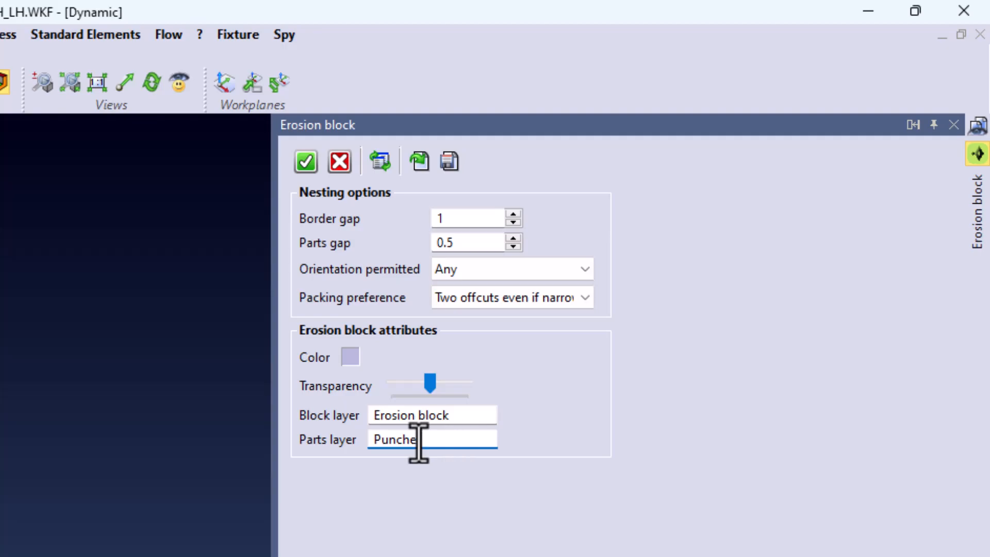
type("for Wire")
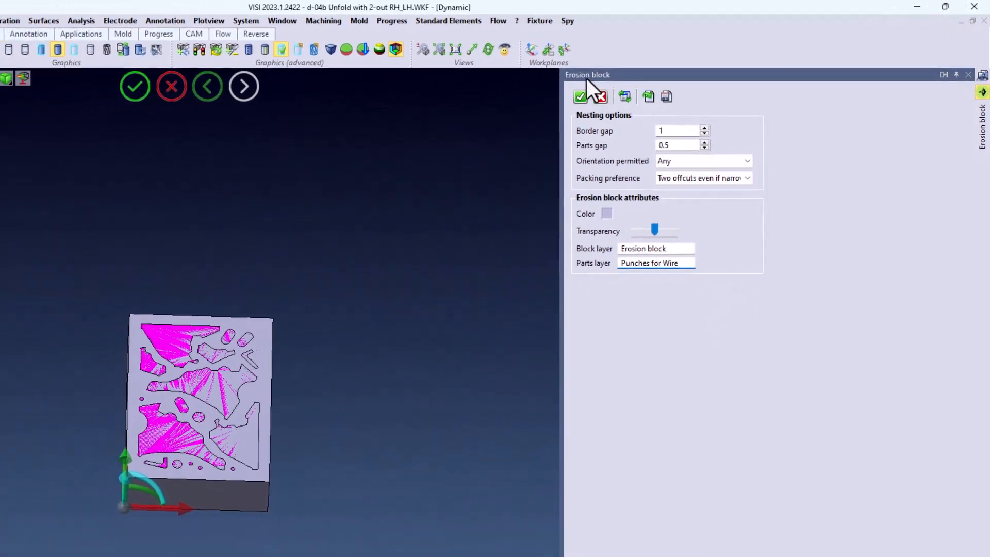
left_click(646, 81)
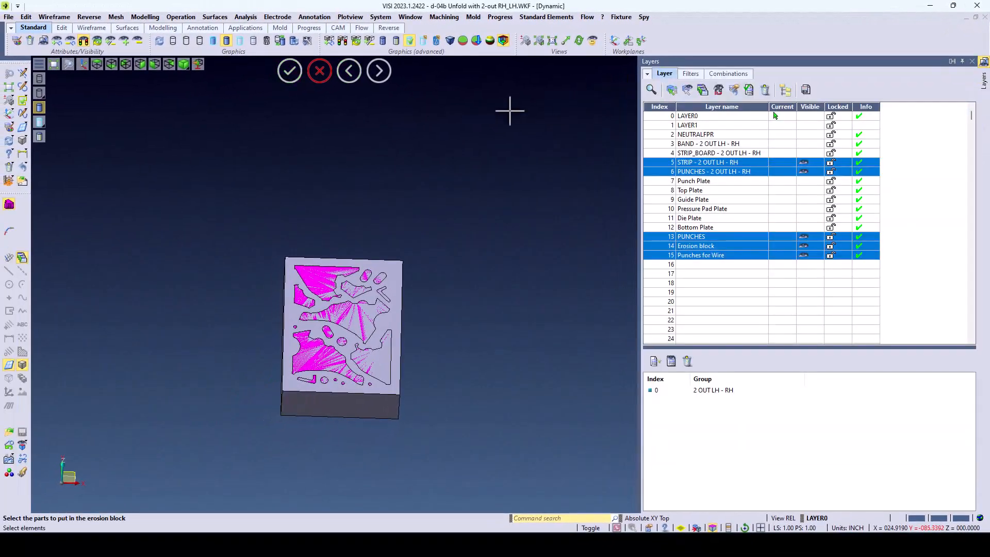
View the Punches for Wire and Erosion block layers individually and leave only these two layers visible together
left_click(653, 255)
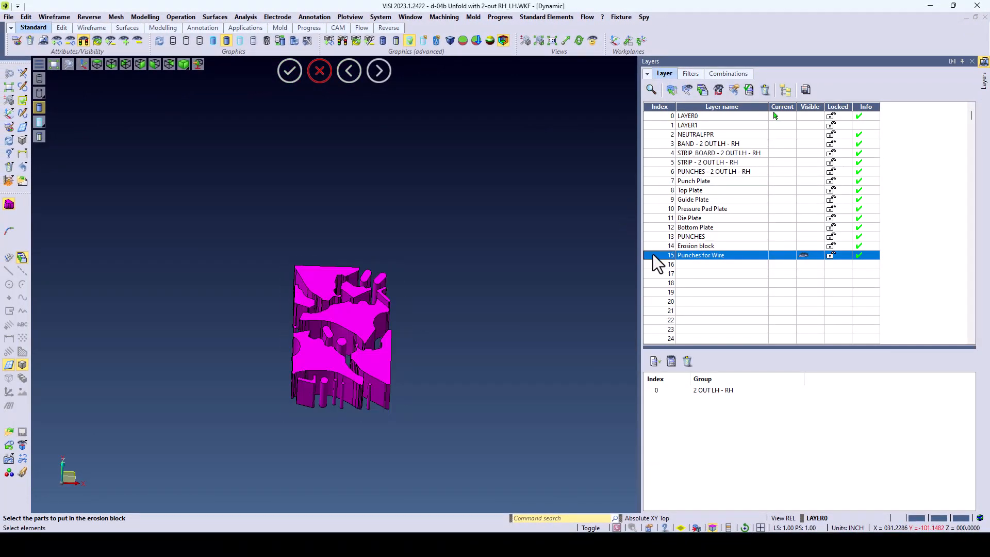
left_click(659, 246)
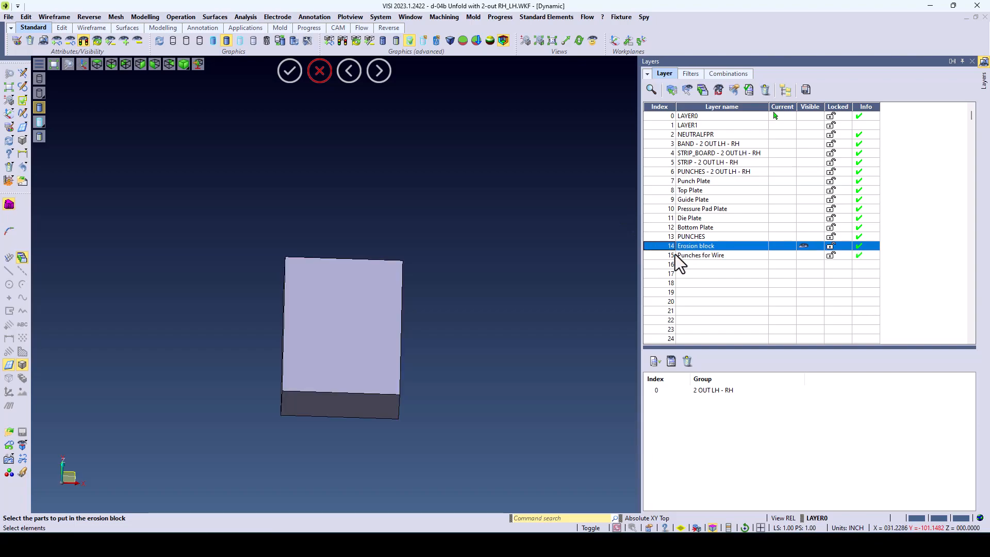
left_click(809, 256, "ctrl")
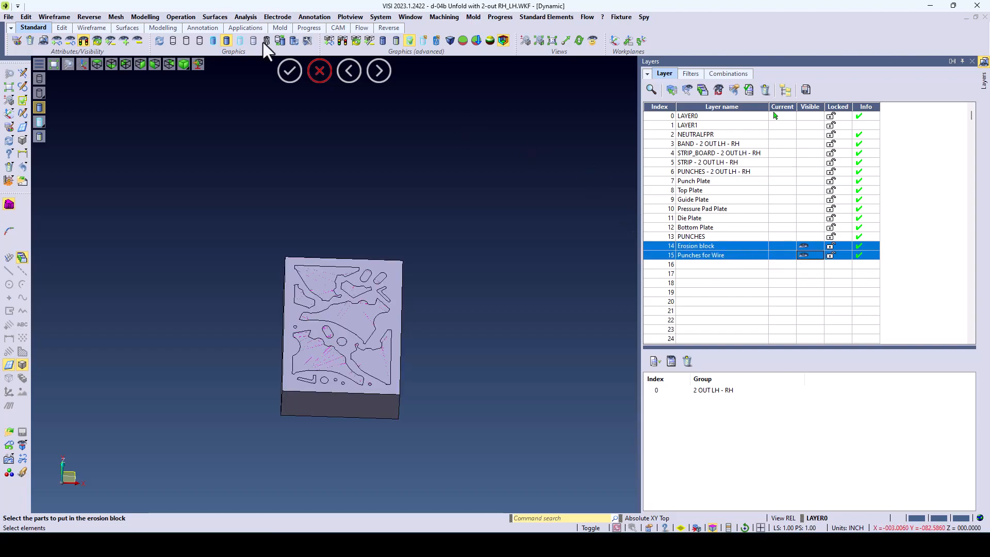
Cut cavities into the erosion block with the Cavity operation, using all nested punches as retained tool bodies
left_click(181, 17)
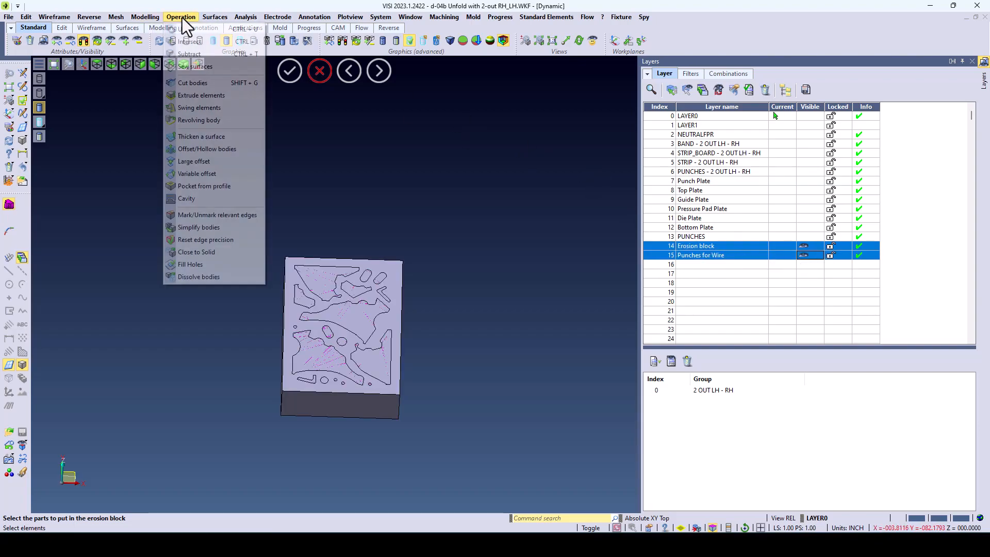
left_click(194, 200)
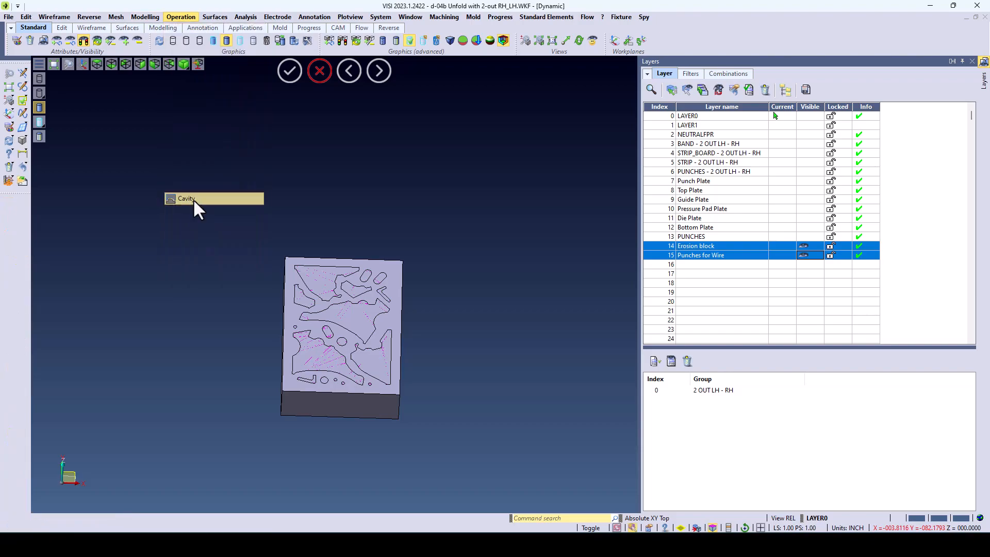
left_click(287, 262)
left_click_drag(209, 293, 562, 464)
right_click(521, 314)
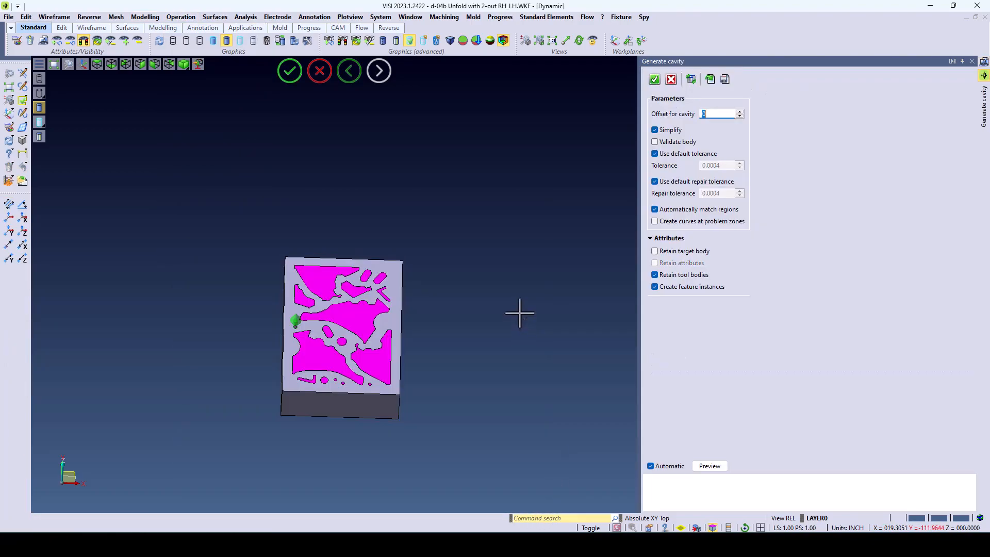
right_click(520, 313)
Review the Punches for Wire layer on its own and leave only the Erosion block layer visible
left_click(658, 246)
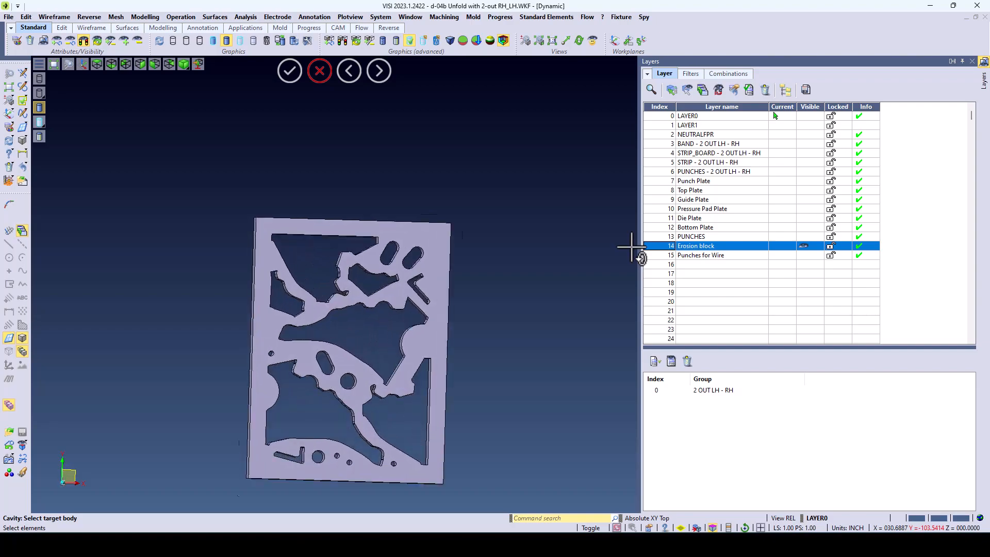
left_click(696, 256)
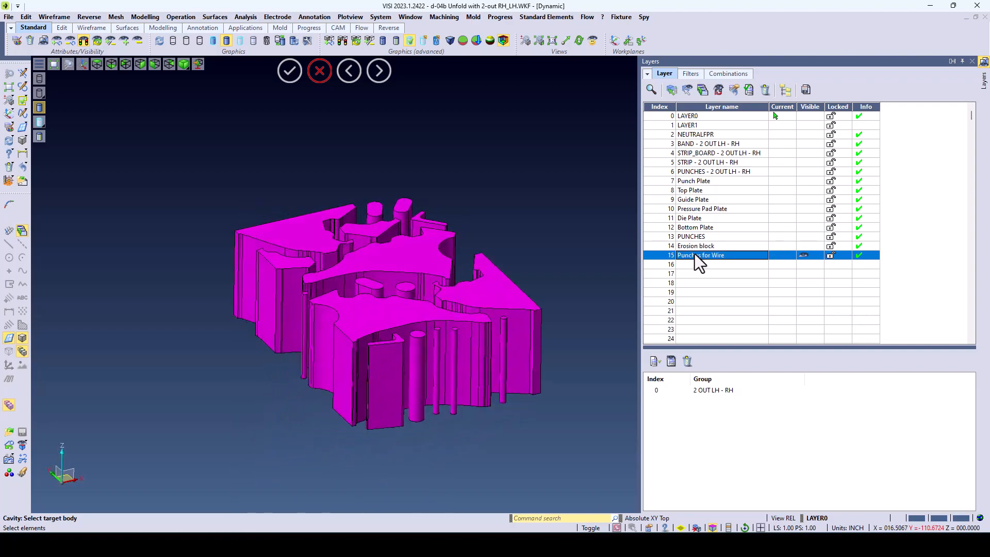
left_click(691, 249)
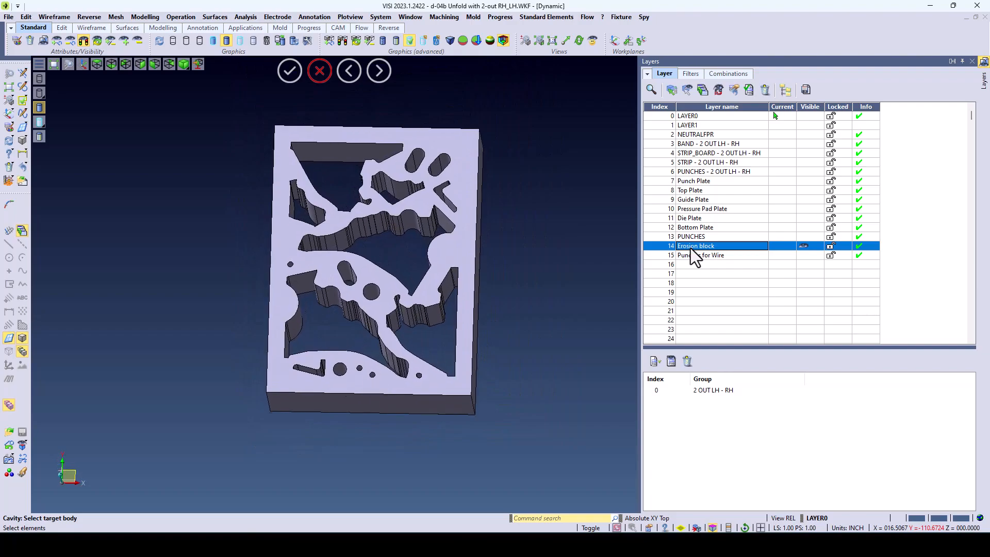
Start Wire point by plates and select the erosion block as the plate for the starter holes
left_click(500, 17)
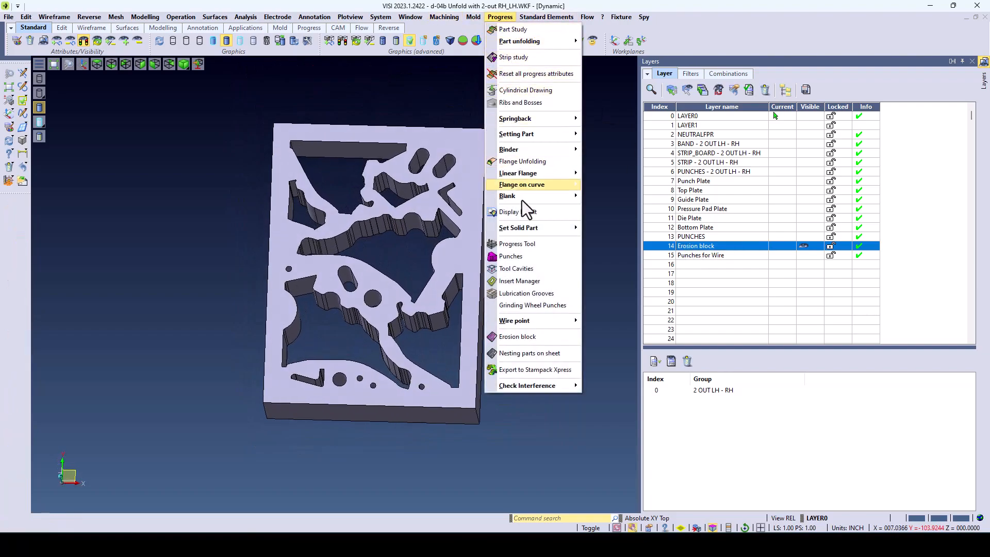
mouse_move(562, 322)
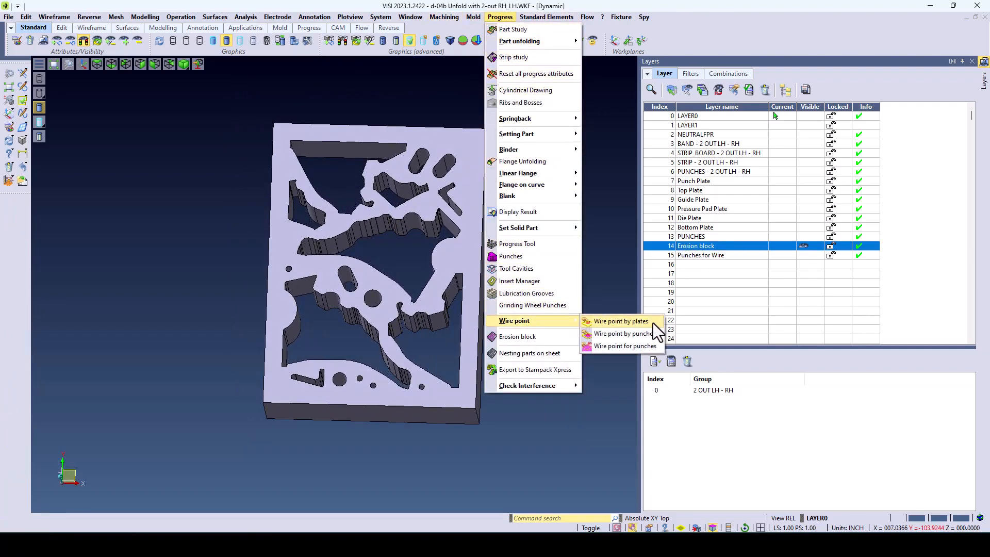
left_click(621, 321)
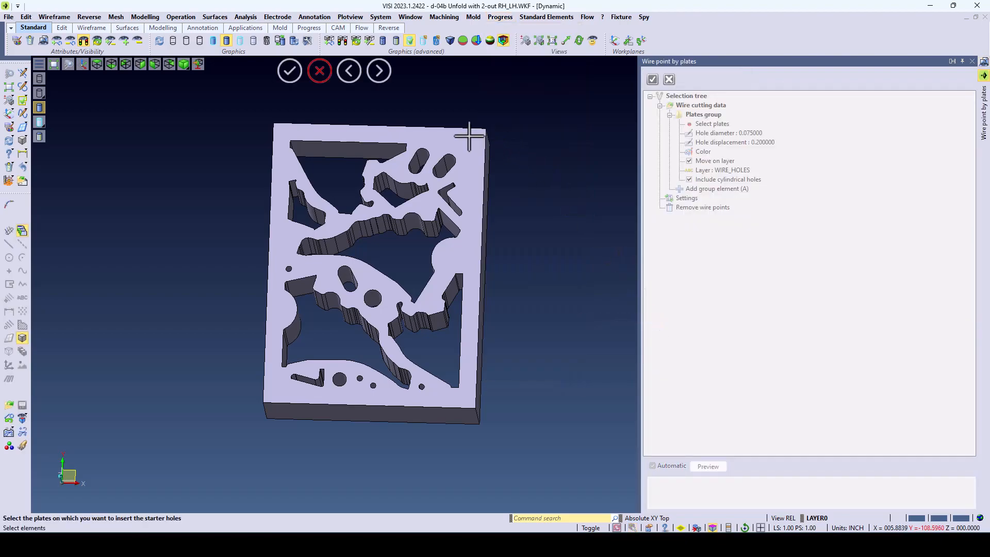
left_click(488, 140)
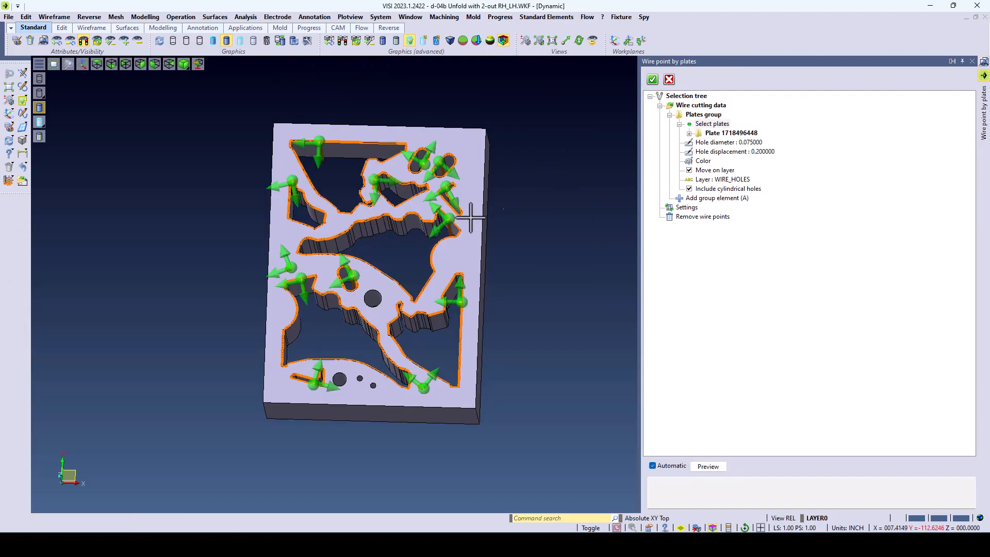
Examine the proposed starter holes in the erosion block by highlighting Wire point 6 and Wire point 9
scroll(266, 315, "up", 8)
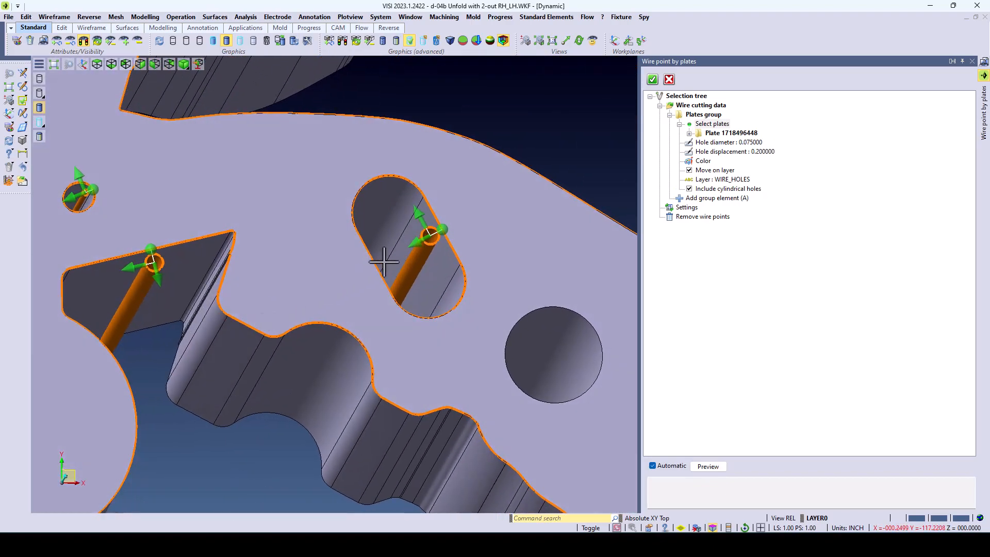
scroll(206, 267, "down", 1)
middle_click_drag(206, 267, 624, 91)
left_click(689, 133)
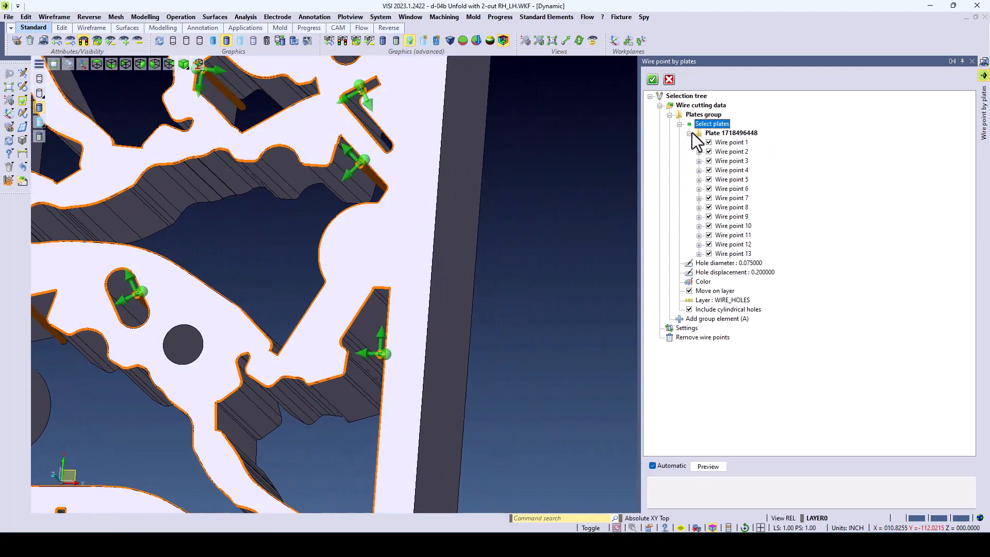
left_click(725, 189)
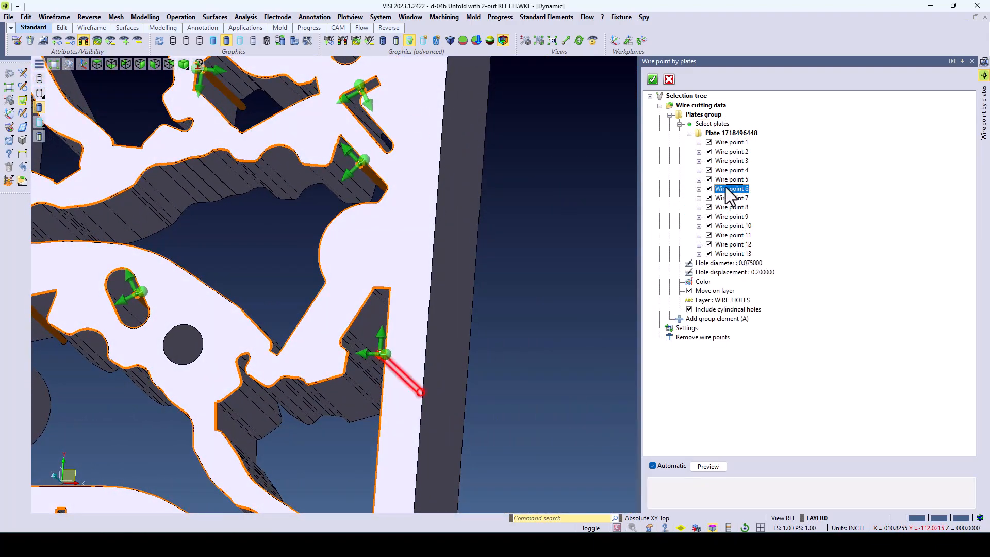
left_click(730, 217)
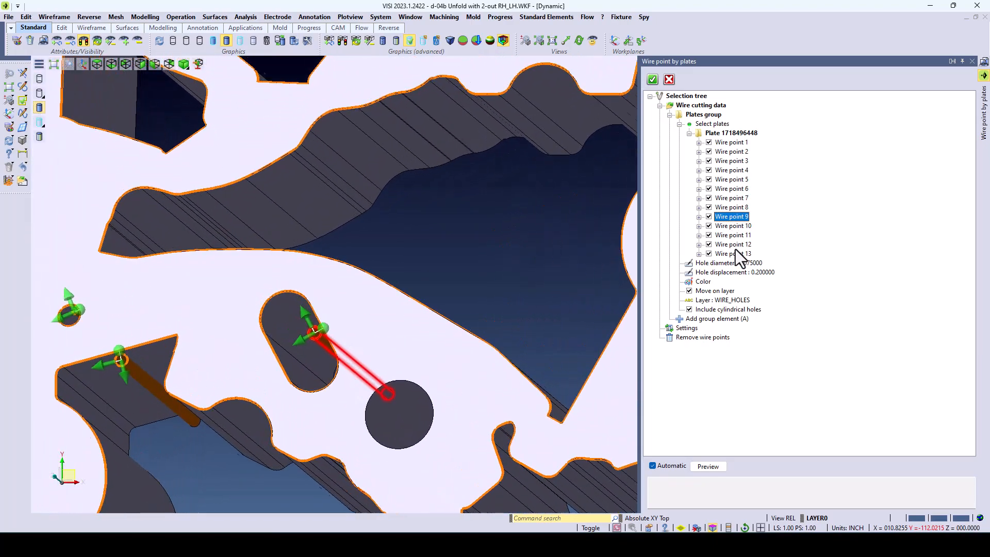
Try repositioning the starter hole of Wire point 9 in the slanted slot, and create the erosion block's wire points
mouse_move(325, 357)
mouse_move(331, 337)
mouse_move(324, 355)
left_mouse_down()
mouse_move(315, 374)
mouse_move(327, 361)
left_mouse_up()
mouse_move(322, 336)
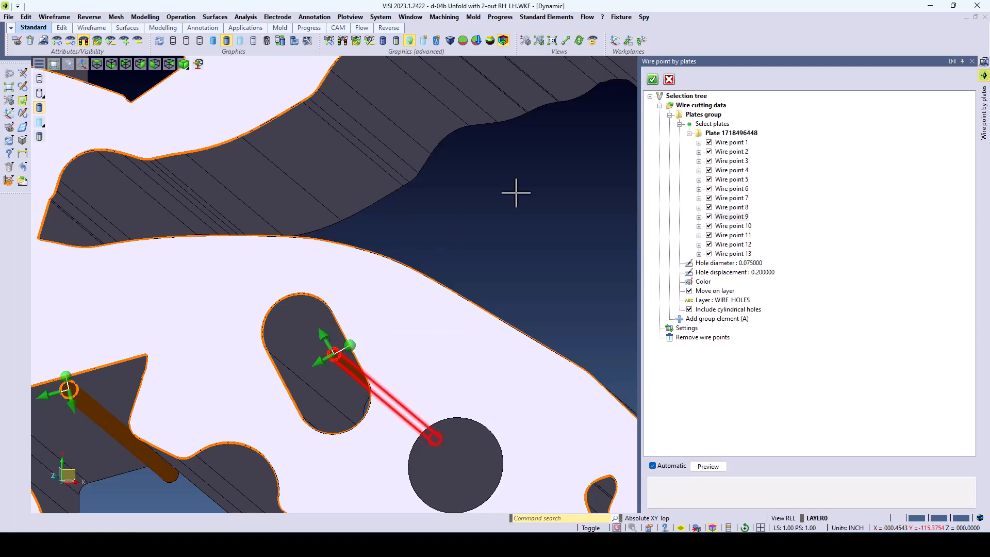
left_click(652, 79)
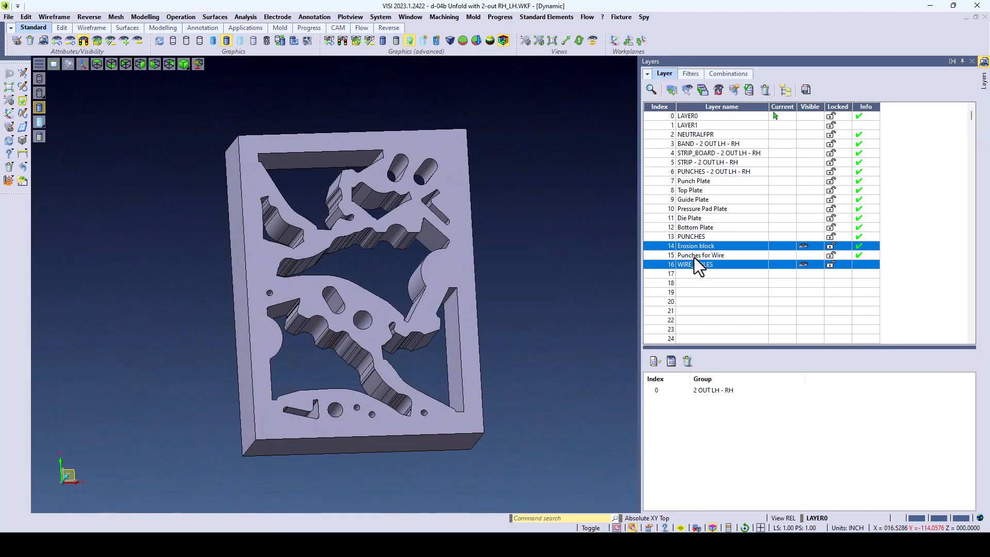
Show only the Punches for Wire layer and apply Wire point for punches to all the nested punches
left_click(695, 255)
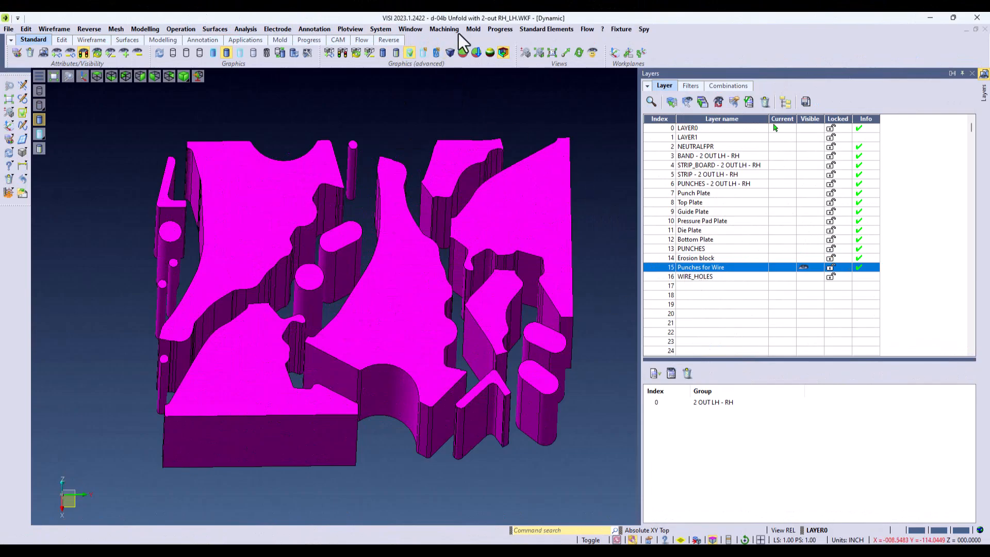
left_click(499, 29)
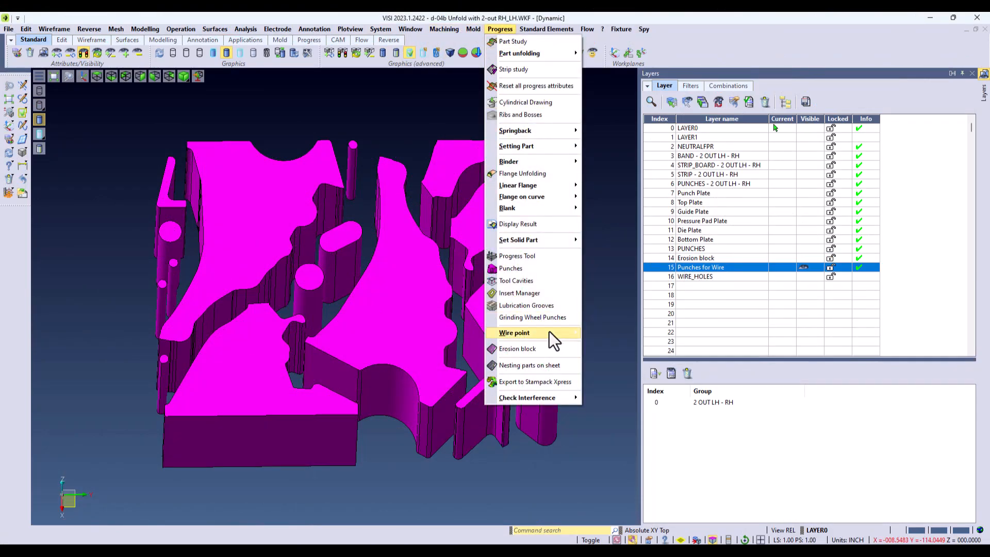
mouse_move(549, 335)
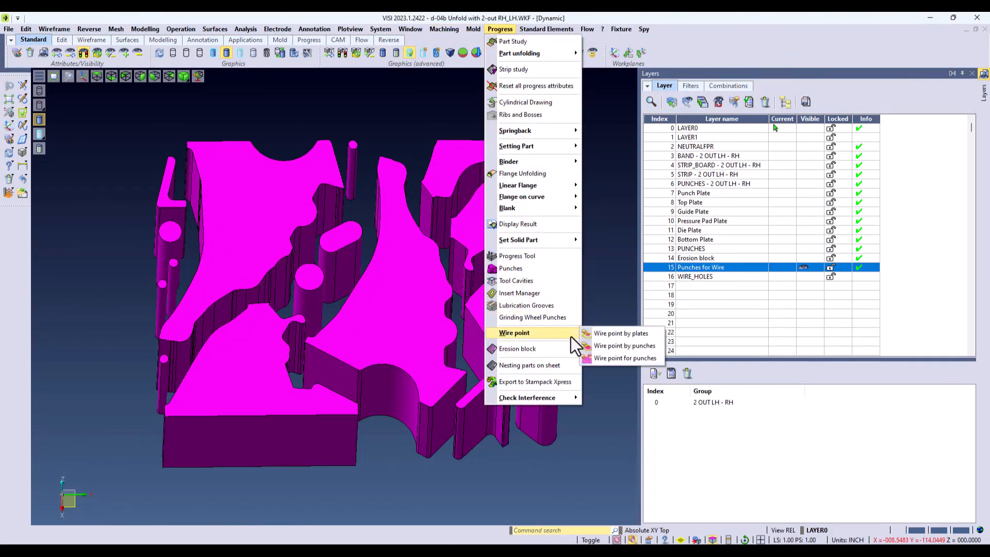
left_click(627, 361)
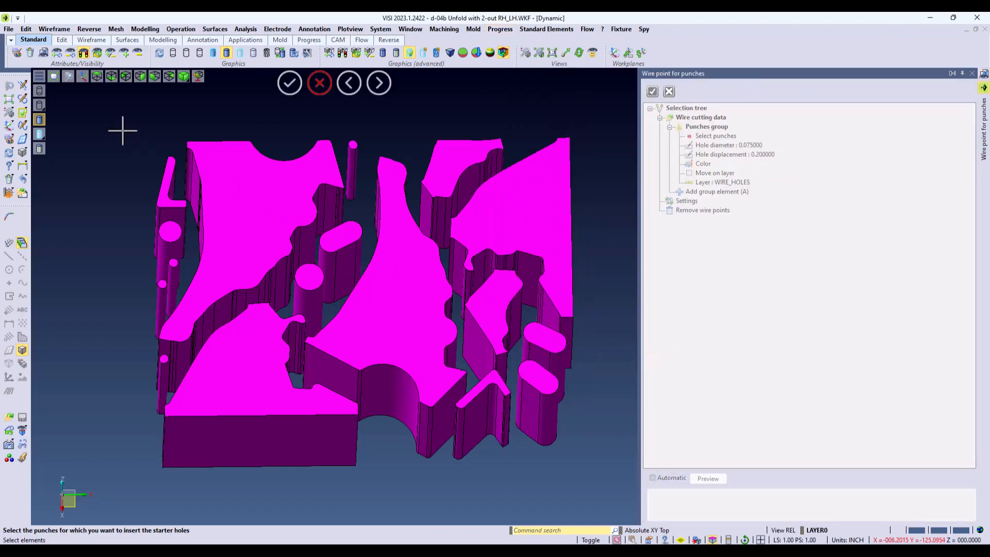
left_click_drag(102, 87, 638, 477)
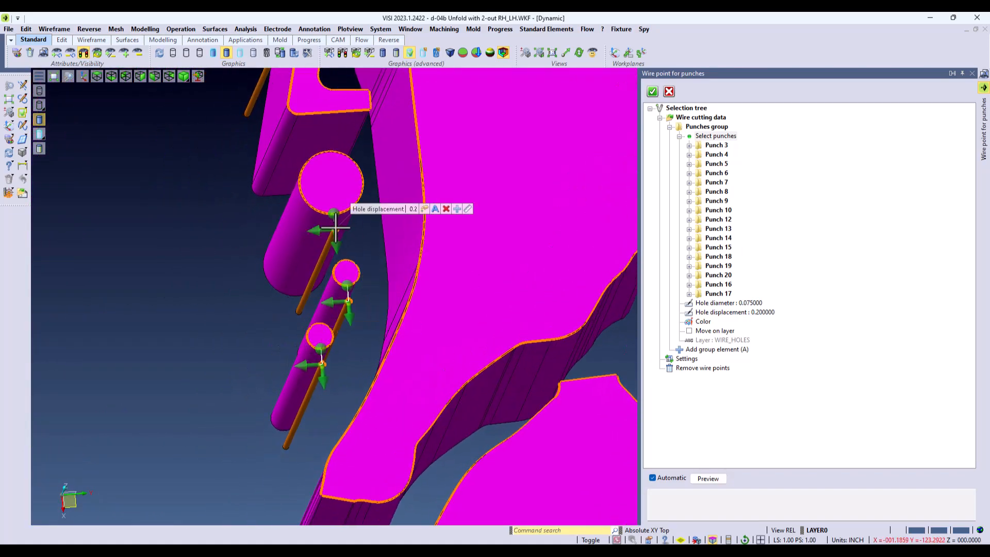
Try repositioning the starter hole beside the round punch, check individual punches, and create the wire points for all punches
scroll(336, 242, "up", 3)
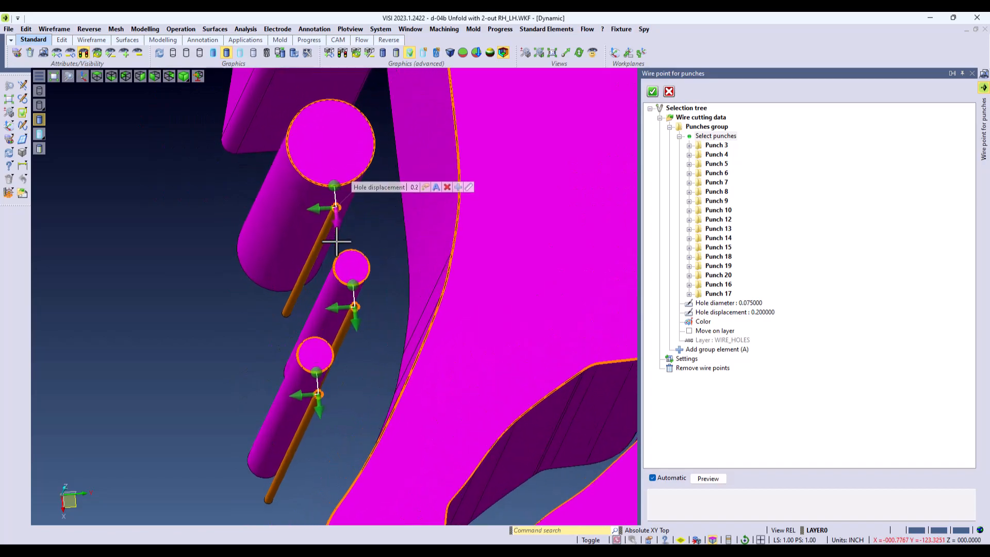
left_click_drag(339, 228, 315, 206)
left_click(718, 257)
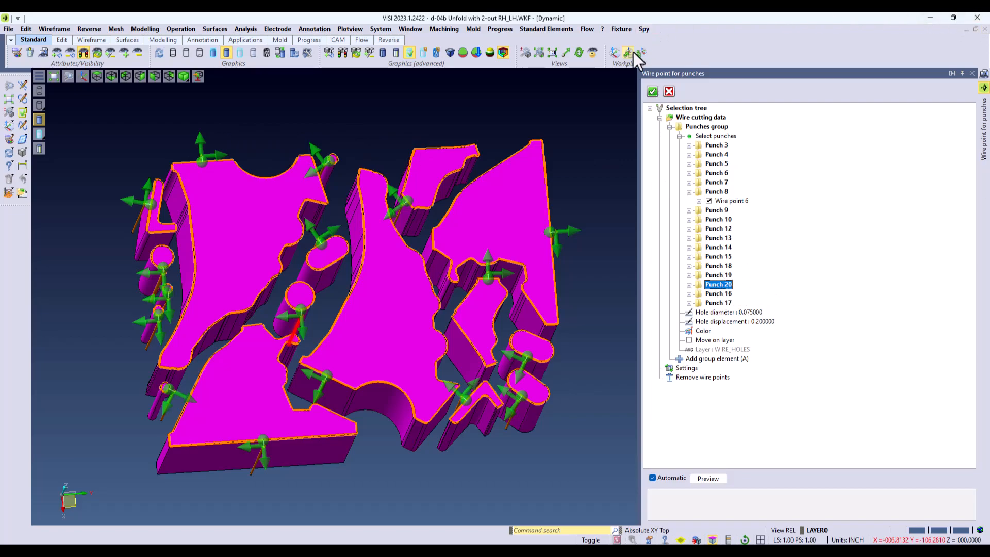
left_click(655, 95)
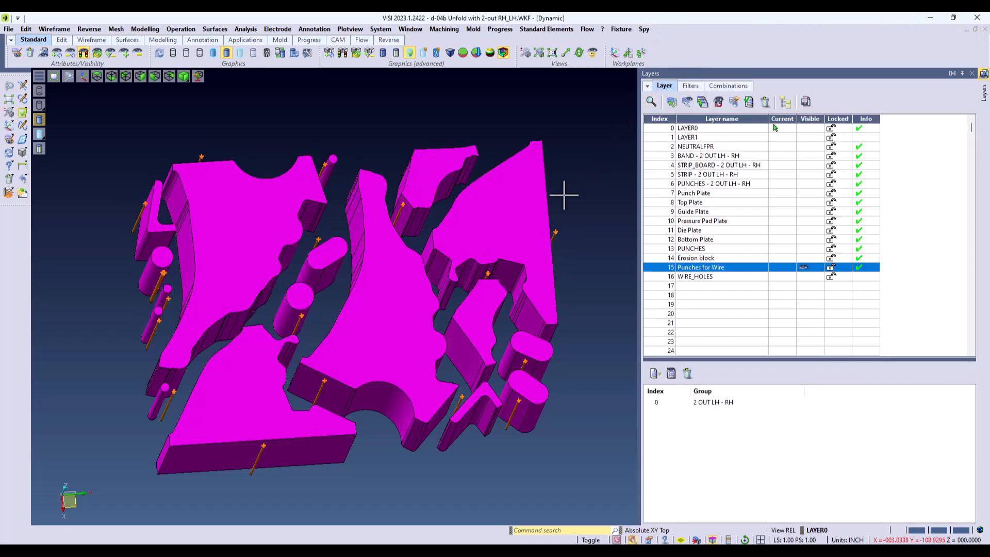